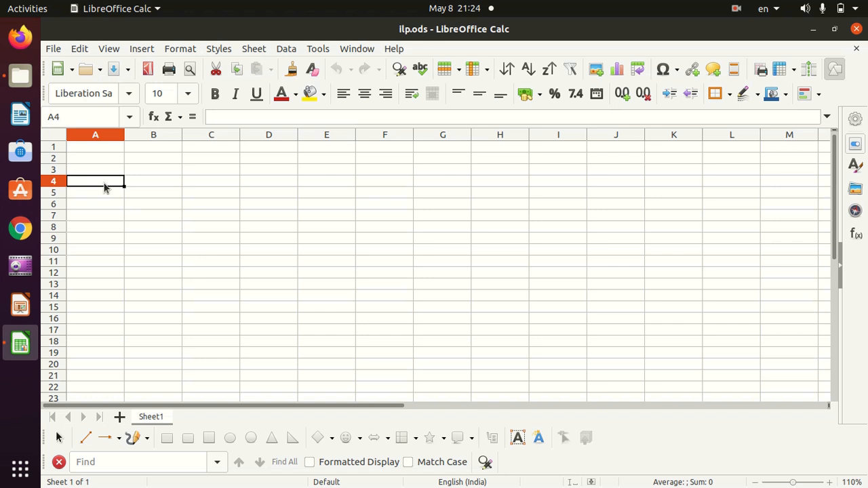
Apply borders around and between all cells in the range A4:I7
mouse_move(104, 188)
mouse_down()
mouse_move(102, 219)
mouse_move(103, 205)
mouse_up()
drag(158, 214, 553, 222)
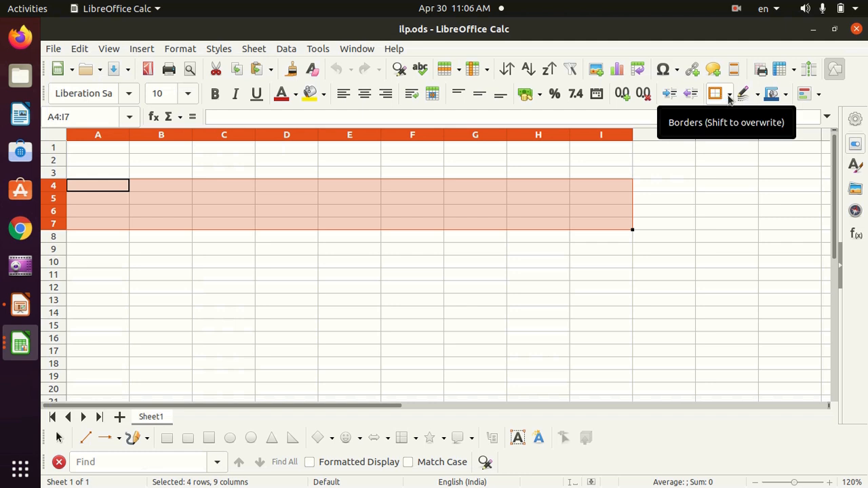
click(730, 95)
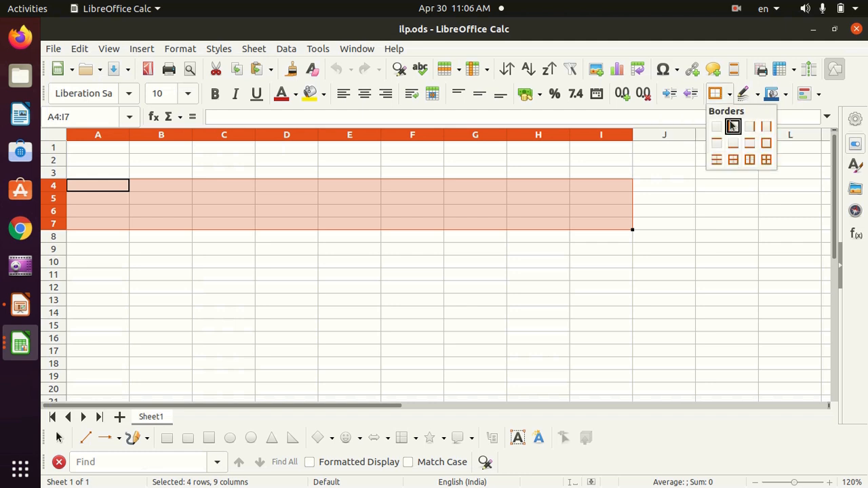
click(767, 161)
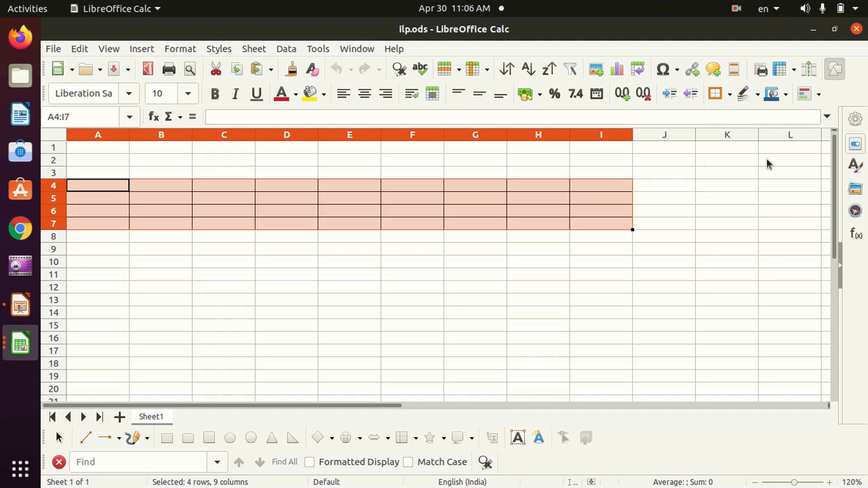
click(525, 265)
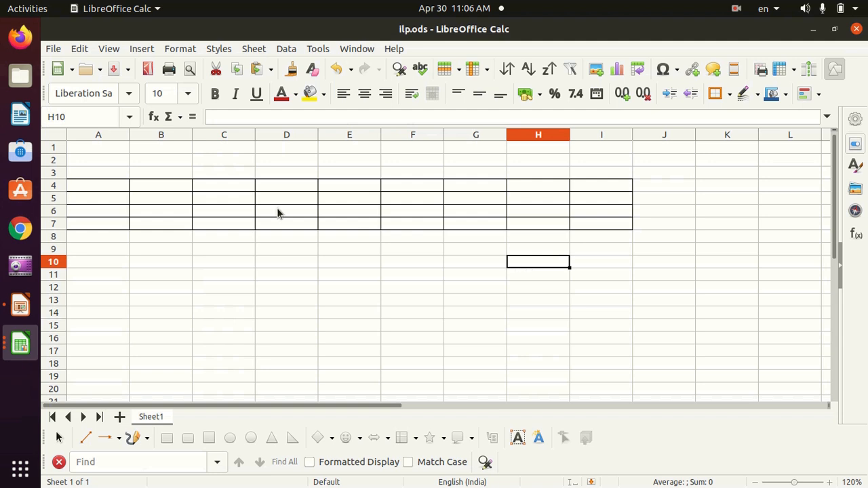
Enter the column headers SL.NO, STUDENT NAME and CLASS in cells A4 to C4
click(98, 187)
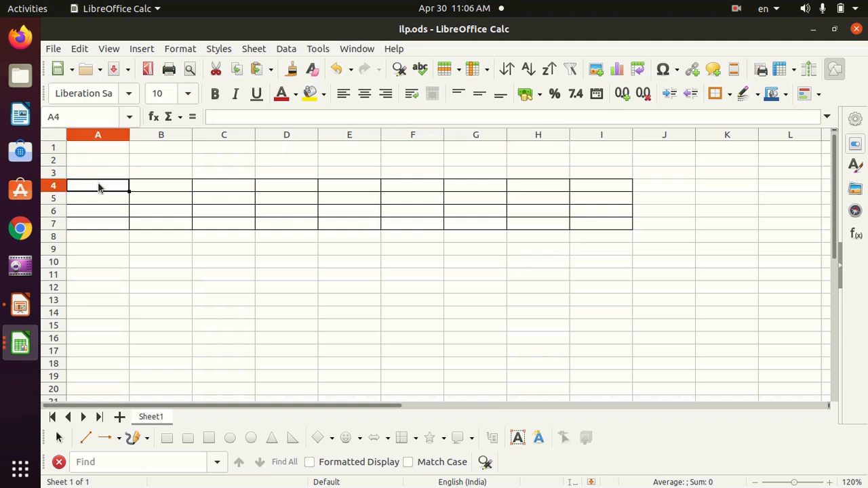
text(S)
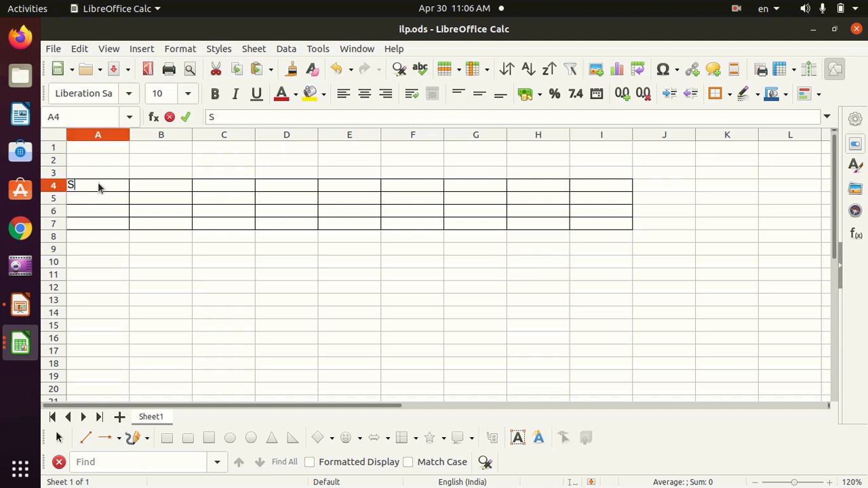
text(L.NO)
key(Tab)
text(STUDE)
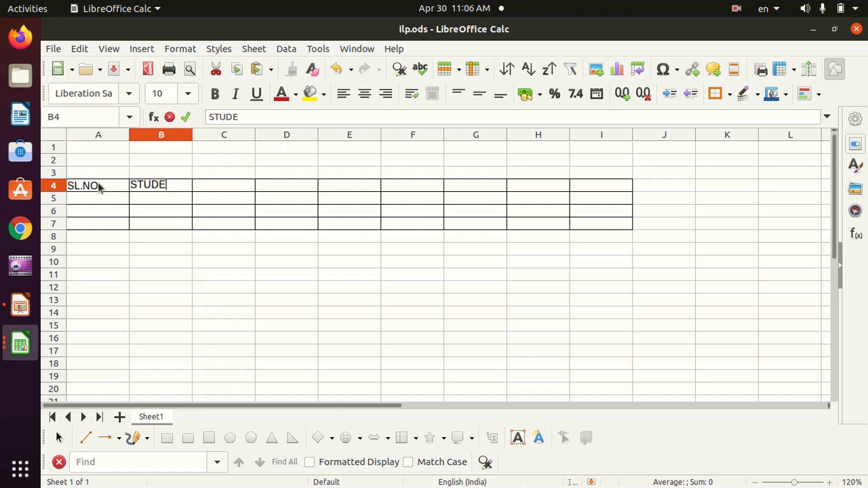
text(NT NAME)
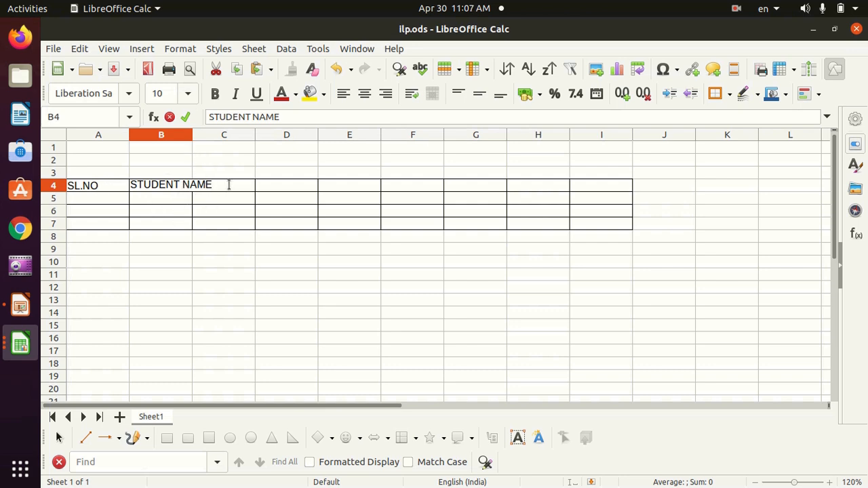
click(230, 210)
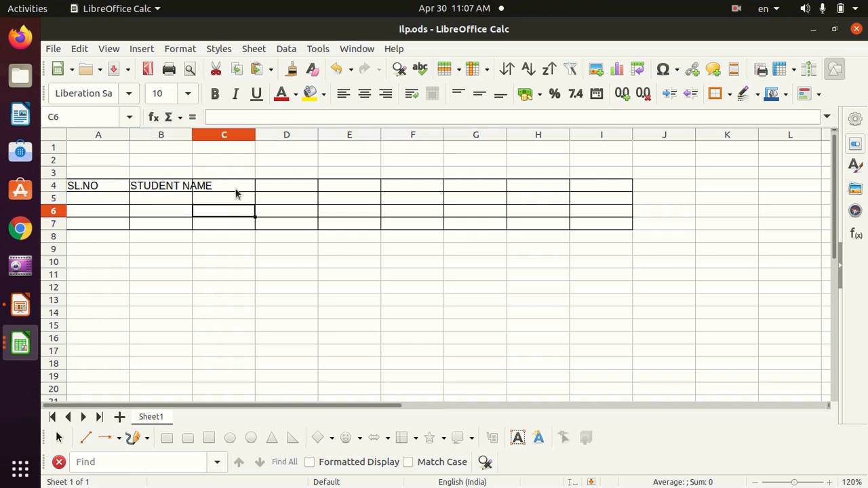
click(238, 189)
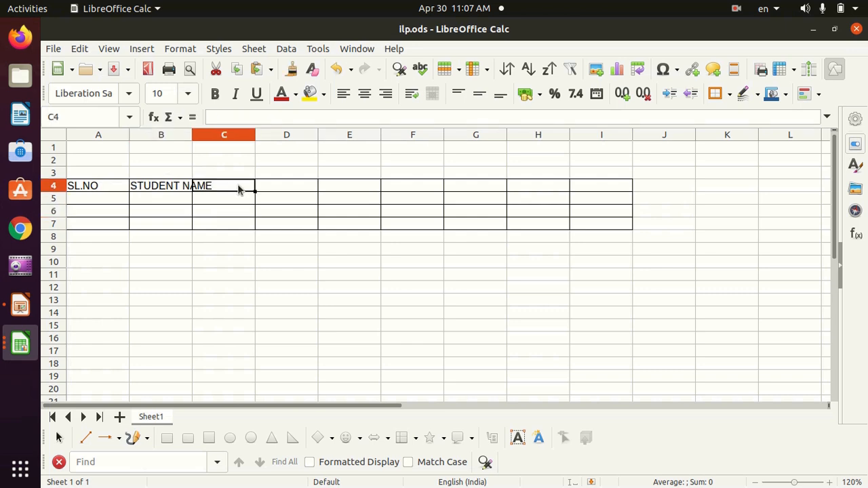
text(CLASS)
key(Tab)
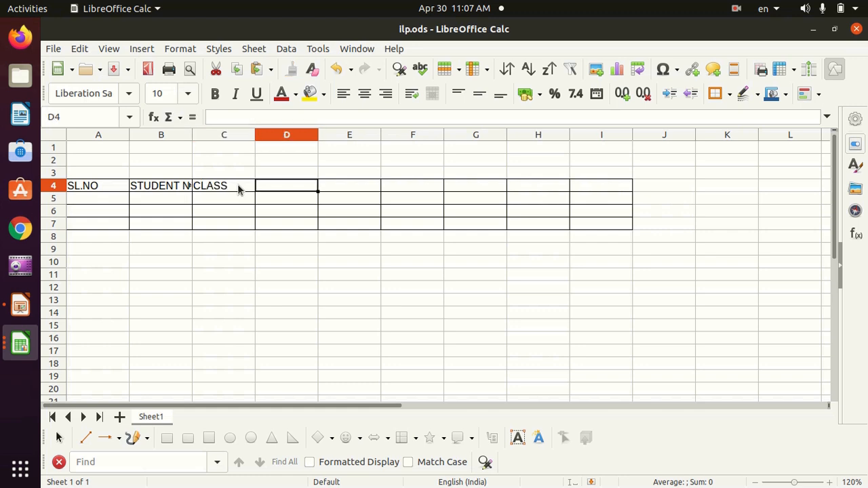
Enter the subject headers KANNADA, ENGLISH and HINDI in cells D4 to F4
text(KANNADA)
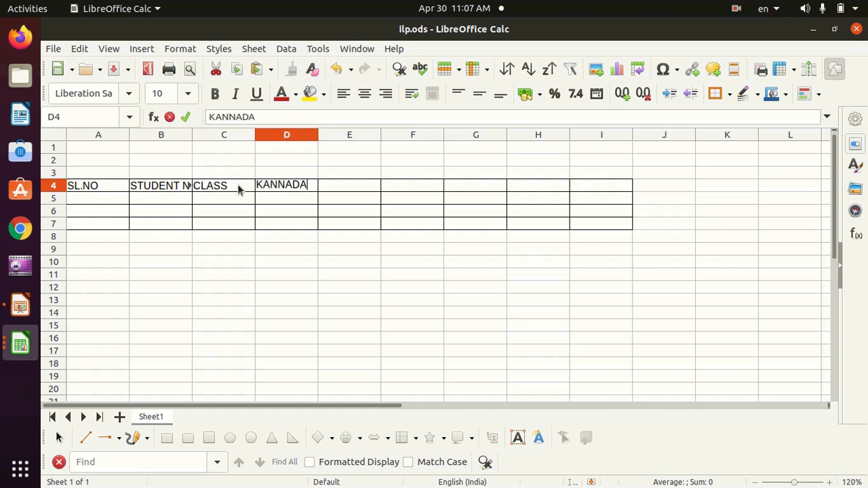
key(Tab)
text(EN)
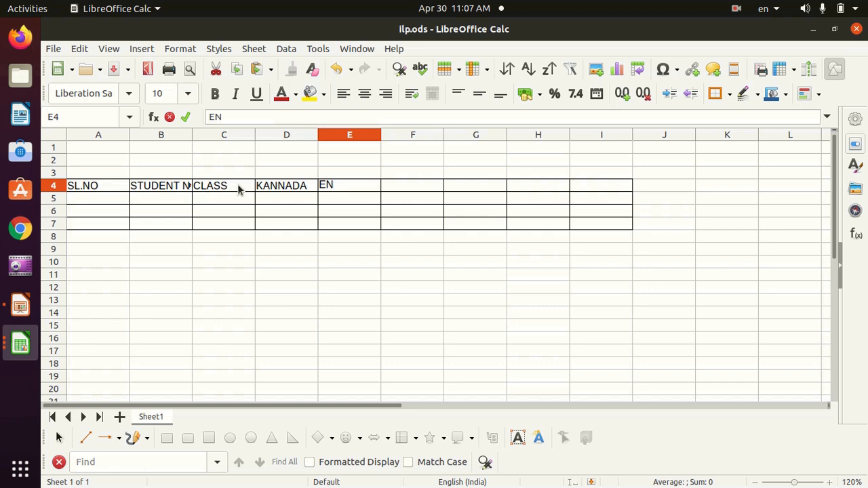
text(GLISH)
key(Tab)
text(HINDI)
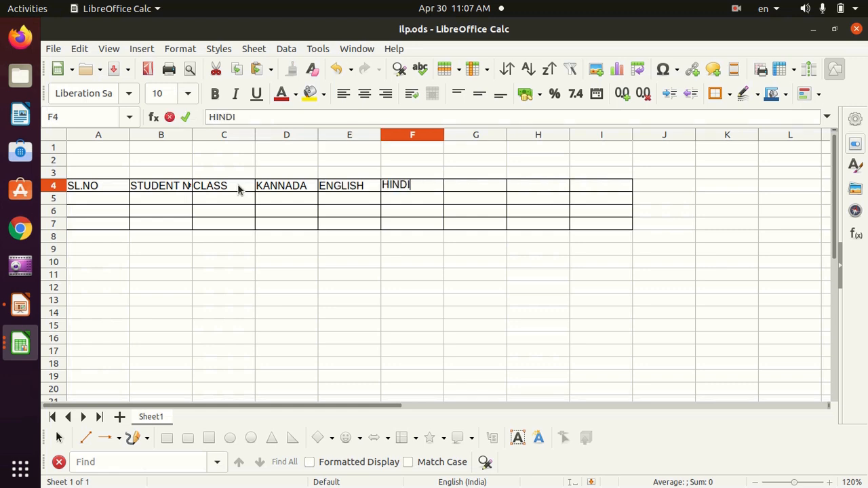
Enter the headers SCIENCE, SOCIAL and MATHS in G4 to I4, and widen column B to fit its STUDENT NAME header
key(Tab)
text(SCIENCE)
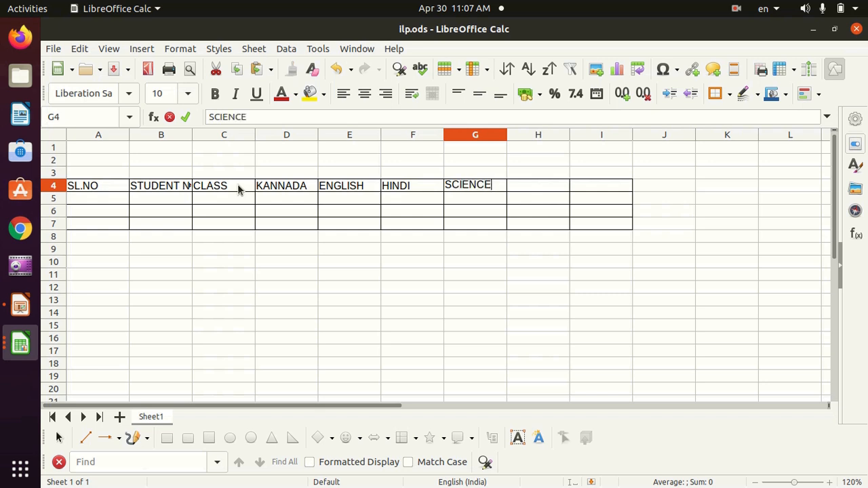
key(Tab)
text(SOC)
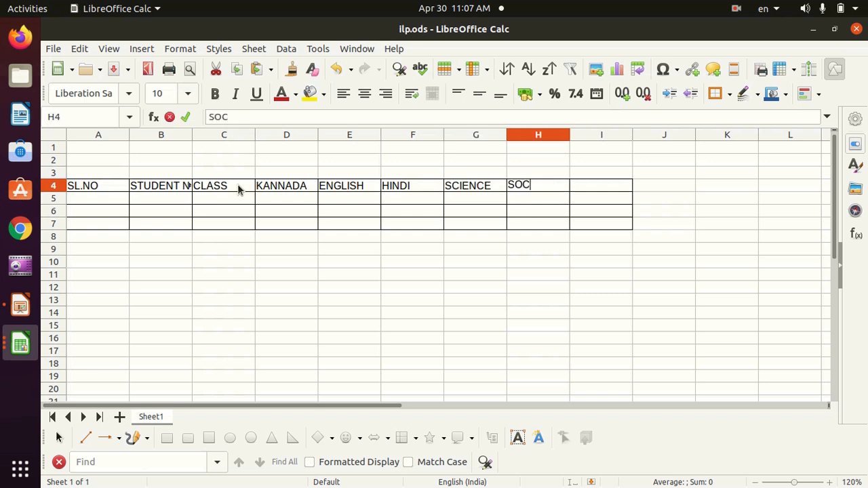
text(IAL)
key(Tab)
text(MATHS)
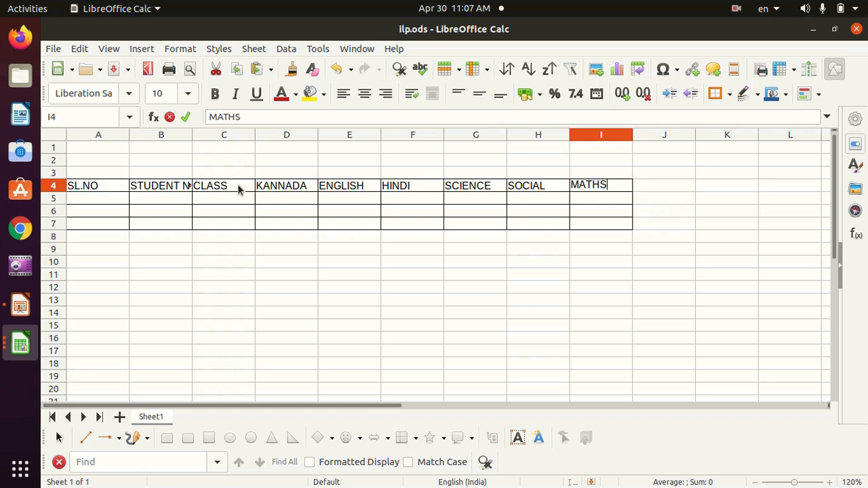
click(332, 250)
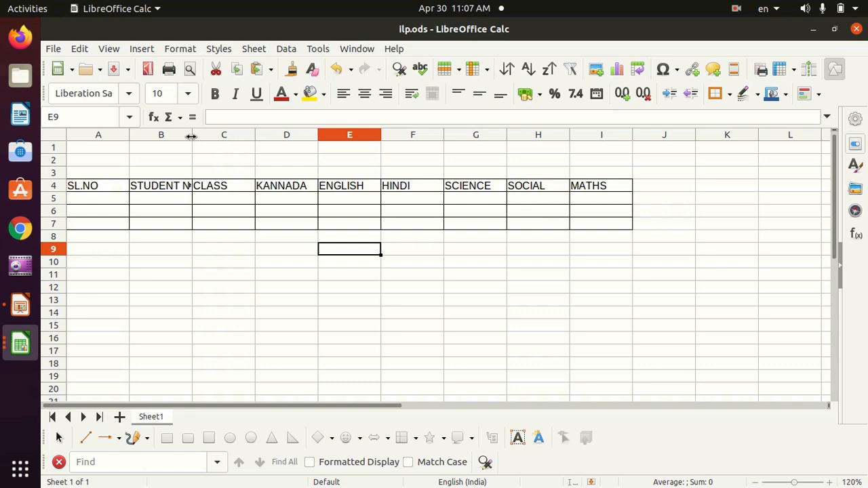
drag(191, 136, 217, 135)
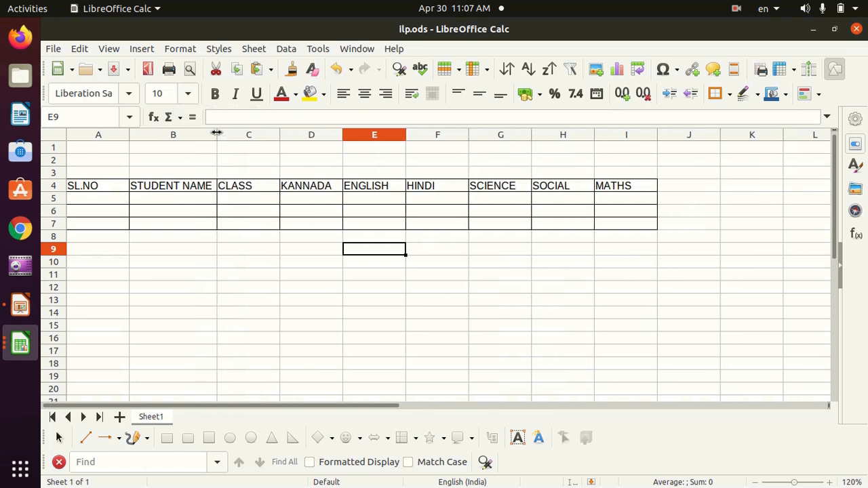
Fill in the first student's details in row 5: serial number 1, the student's name and class 9
click(99, 203)
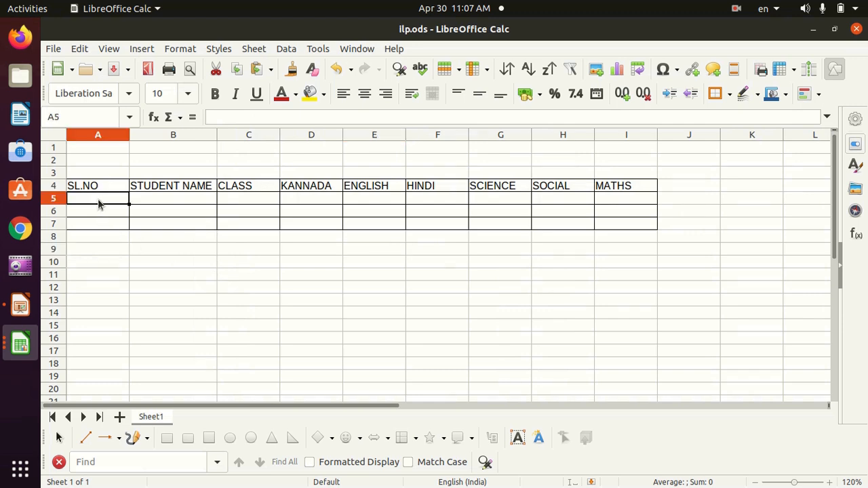
text(1)
key(Tab)
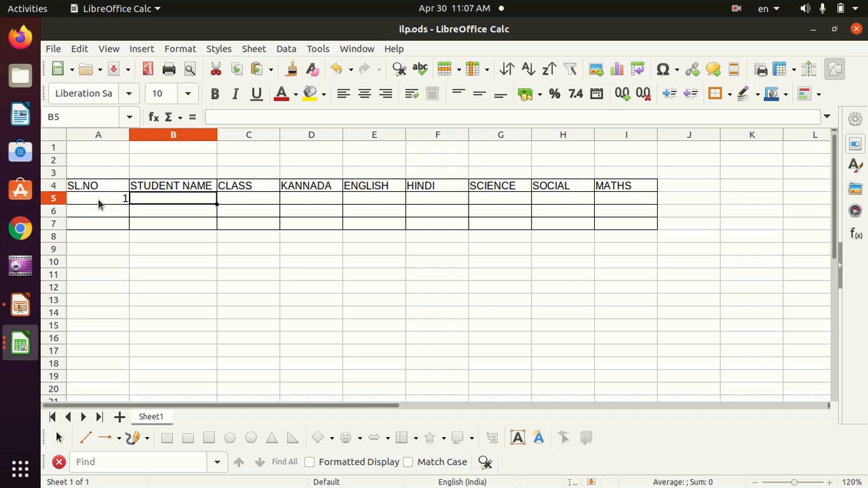
text(H)
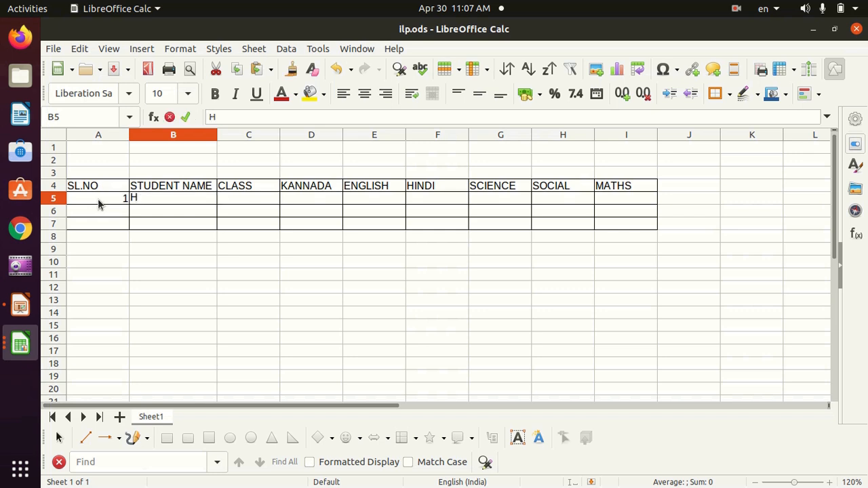
text(ema)
key(Tab)
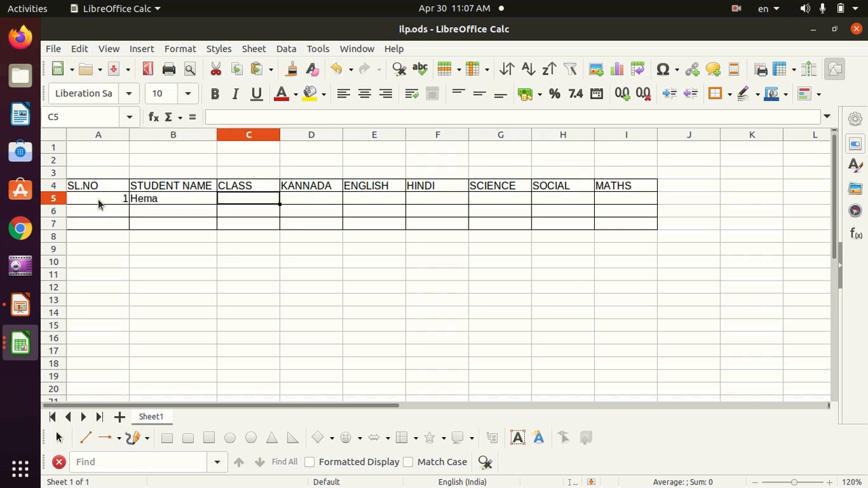
text(9)
key(Tab)
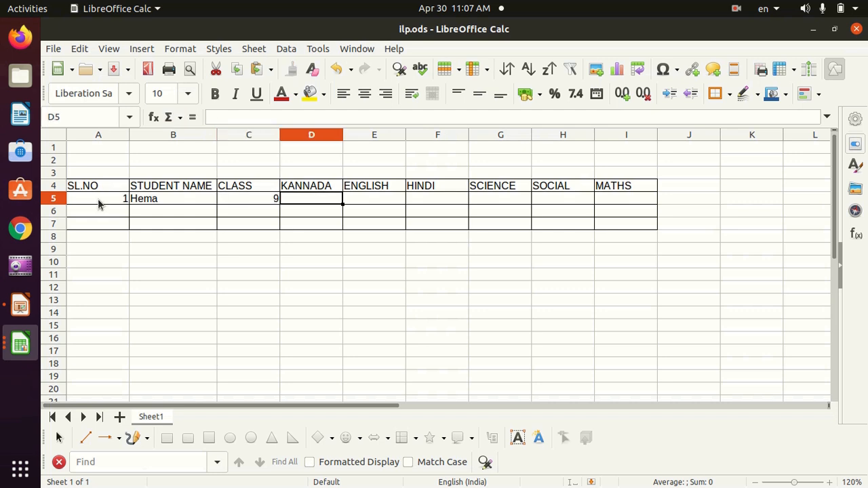
Enter the first student's marks 84, 78, 76, 68, 48 and 56 in cells D5 to I5
text(84)
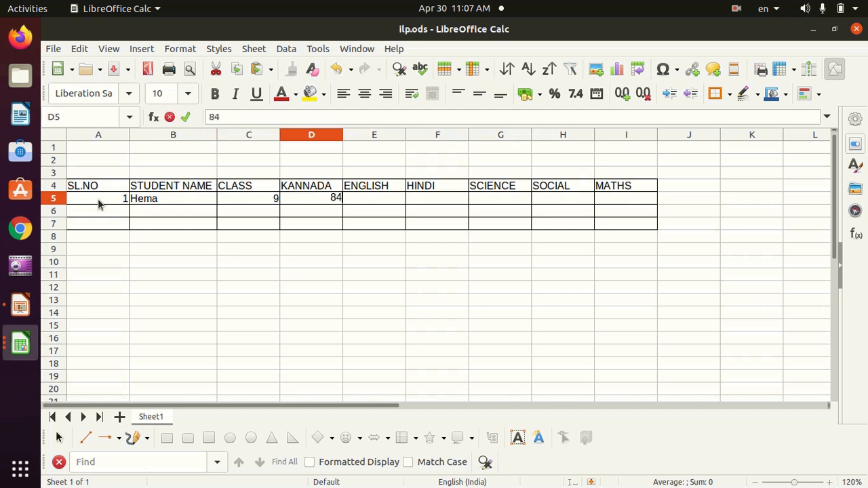
key(Tab)
text(78)
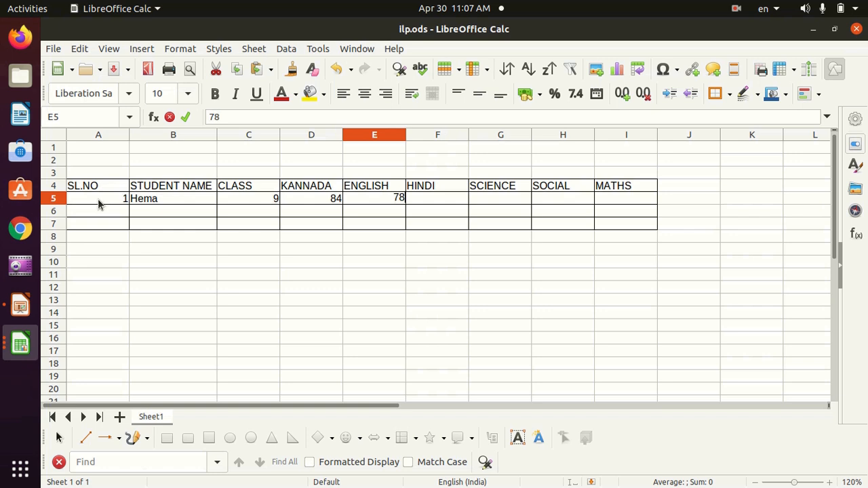
key(Tab)
text(76)
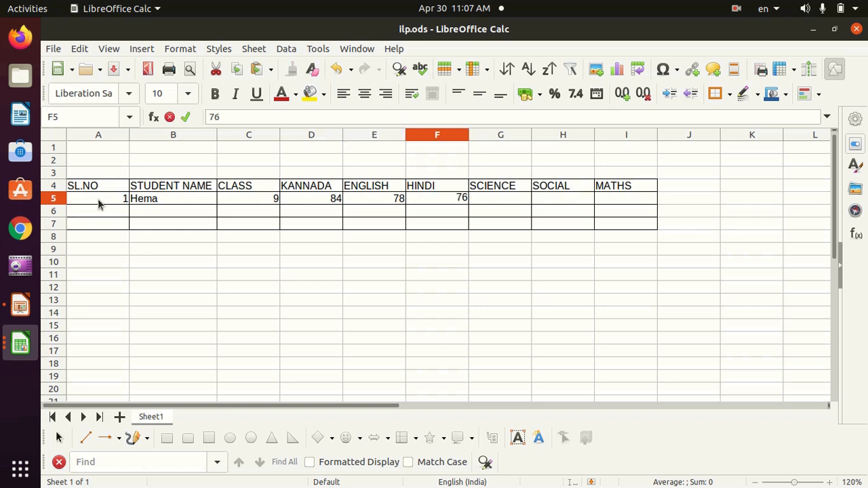
key(Tab)
text(68)
key(Tab)
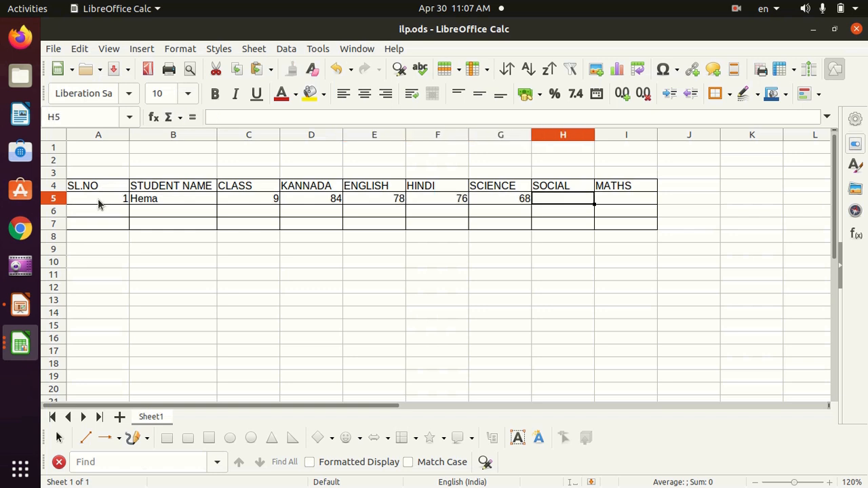
text(48)
key(Tab)
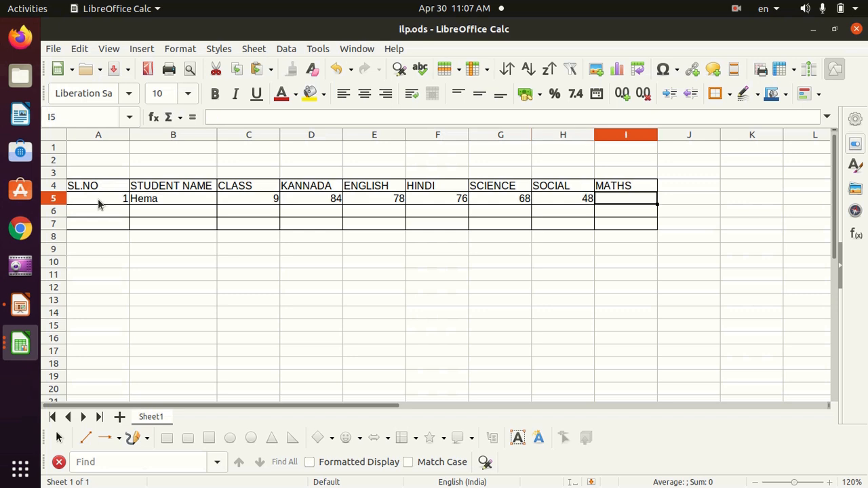
text(56)
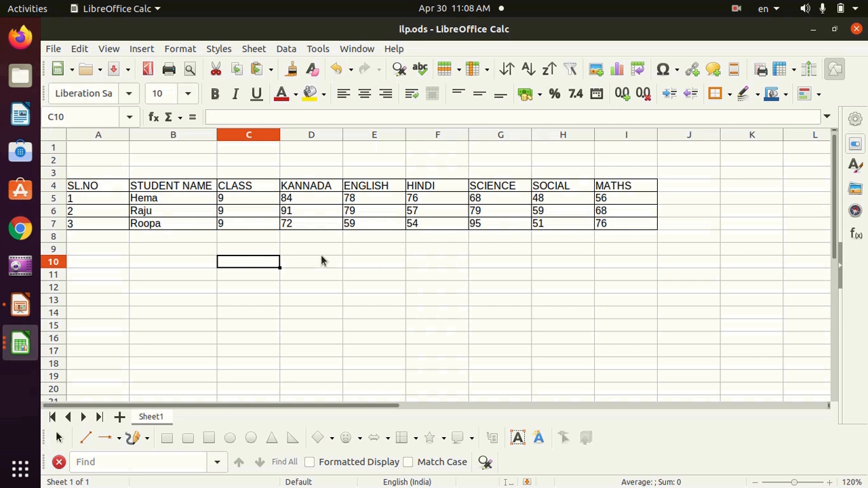
Enter the heading GHPKGS AGADI in cell A3 above the table and select that cell again
click(105, 173)
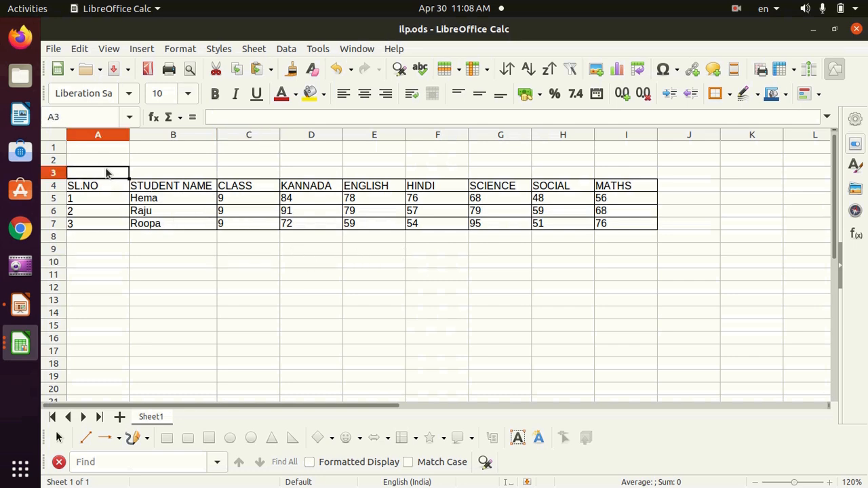
text(GHPKGS )
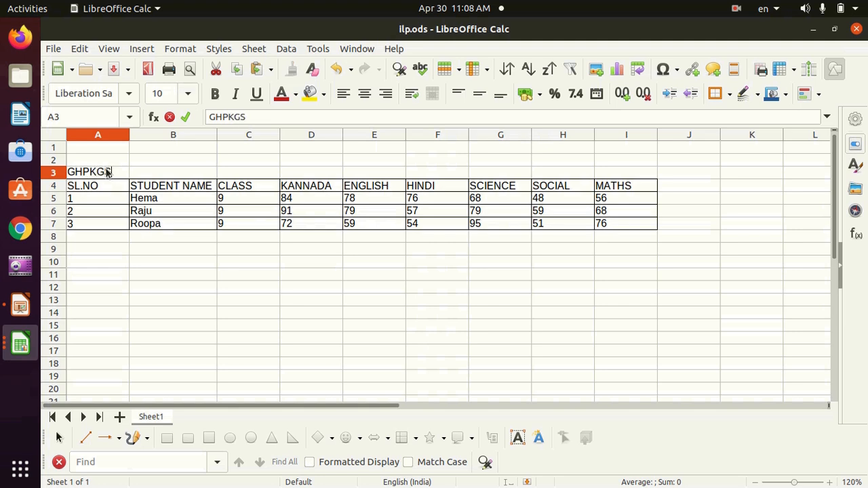
text(AGADI)
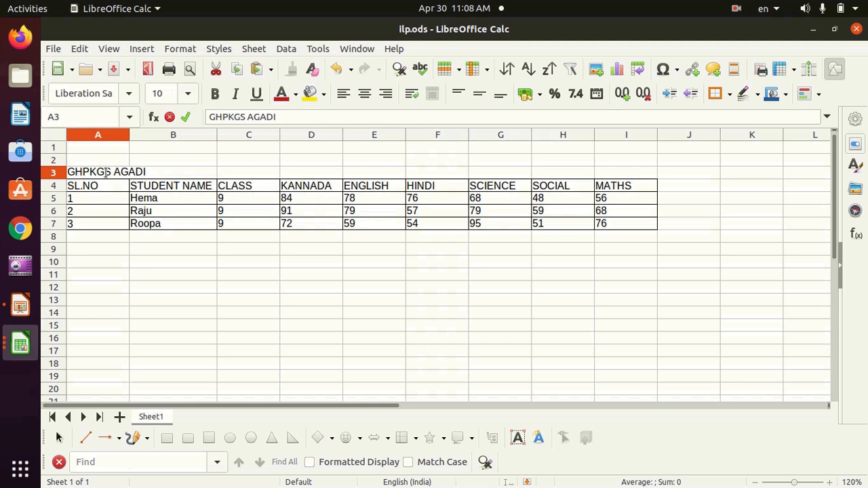
click(103, 250)
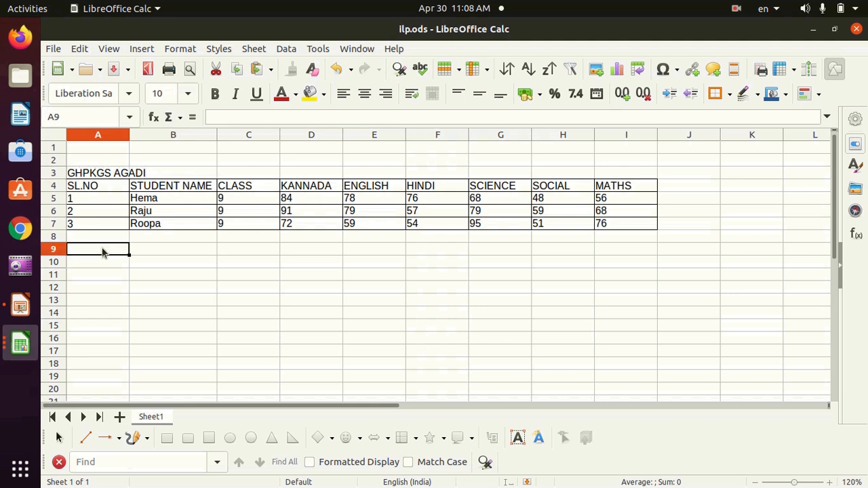
click(107, 178)
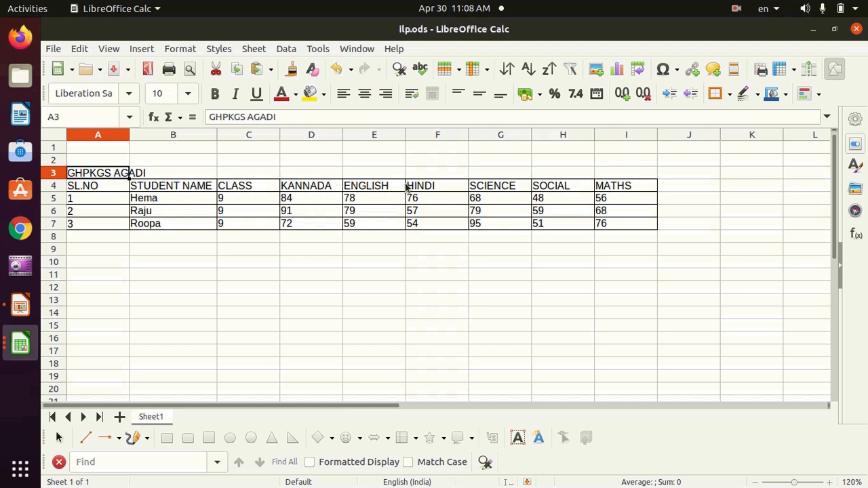
Merge and center the GHPKGS AGADI heading across A3 to I3, above the full width of the table
key(F2)
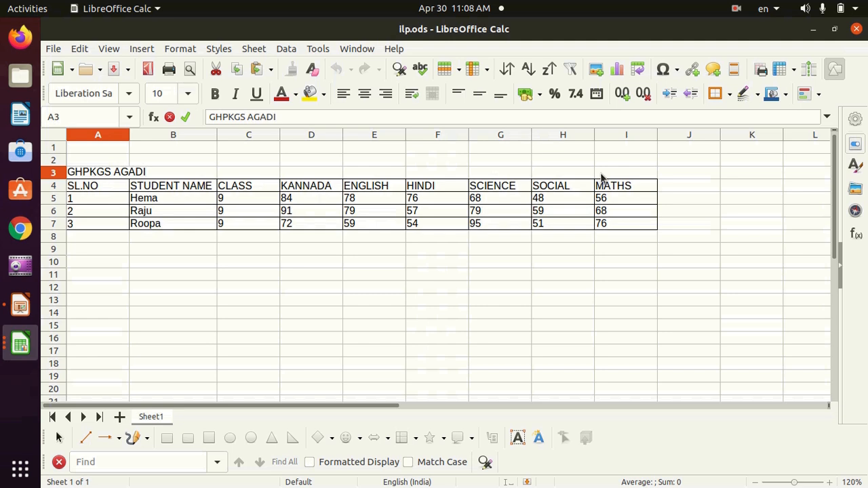
click(231, 286)
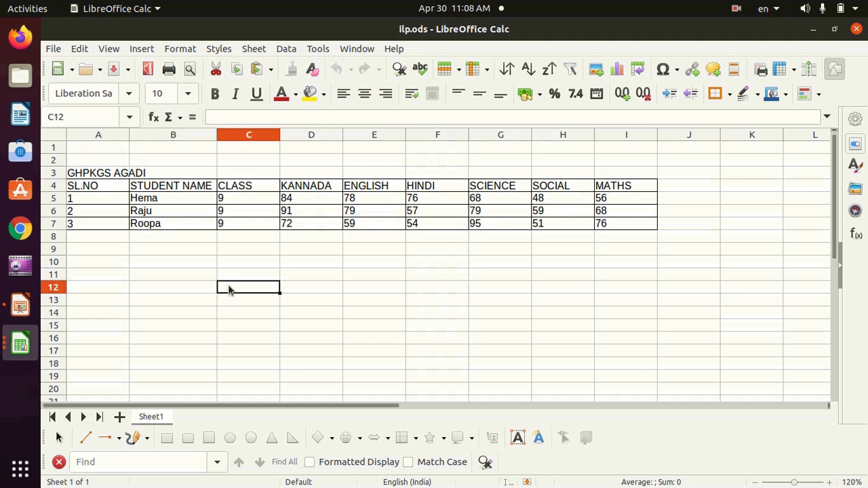
drag(103, 175, 618, 178)
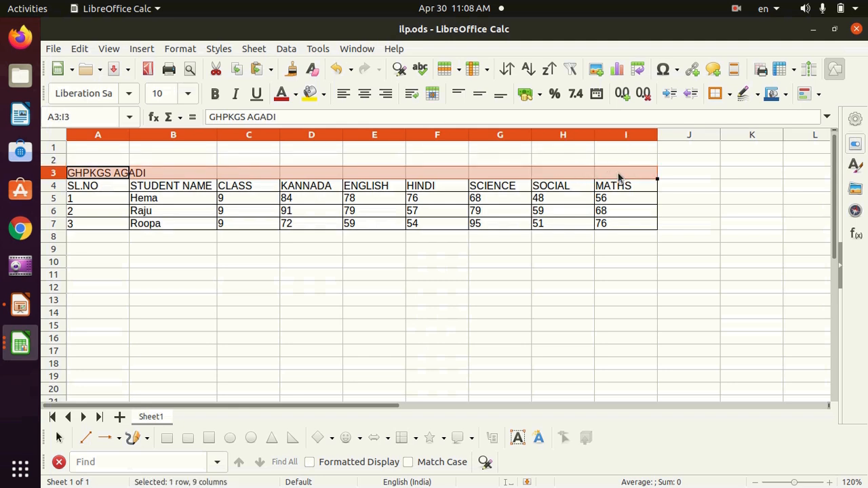
click(432, 95)
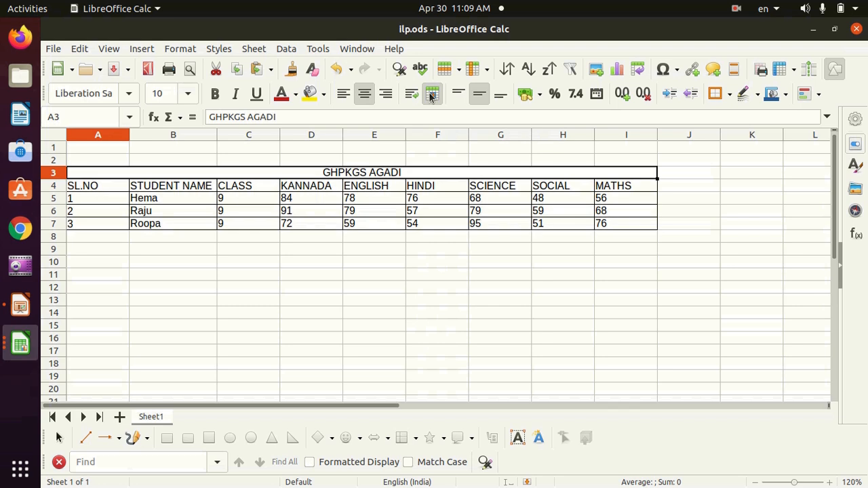
click(432, 95)
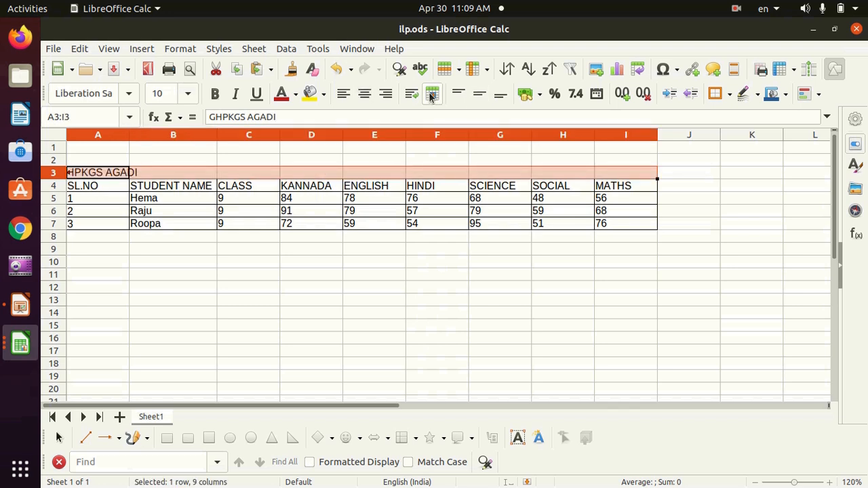
click(431, 95)
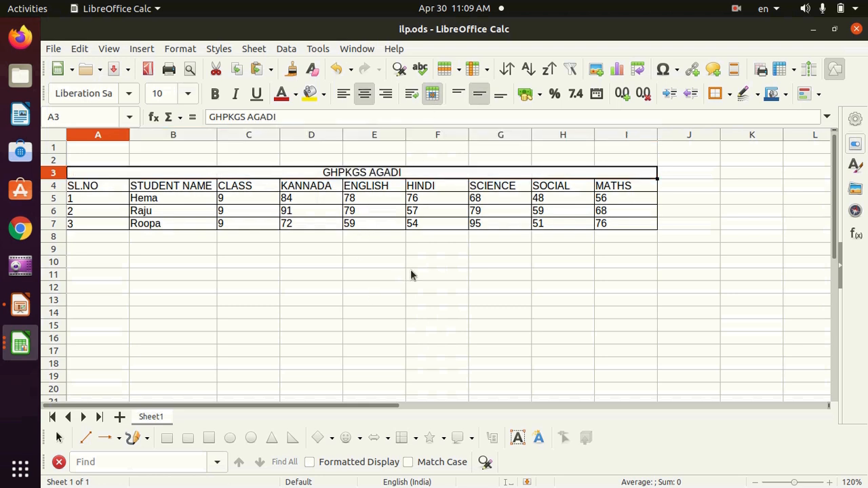
Format the merged heading as 14 pt bold, italic, underlined dark red text on a yellow background
click(188, 98)
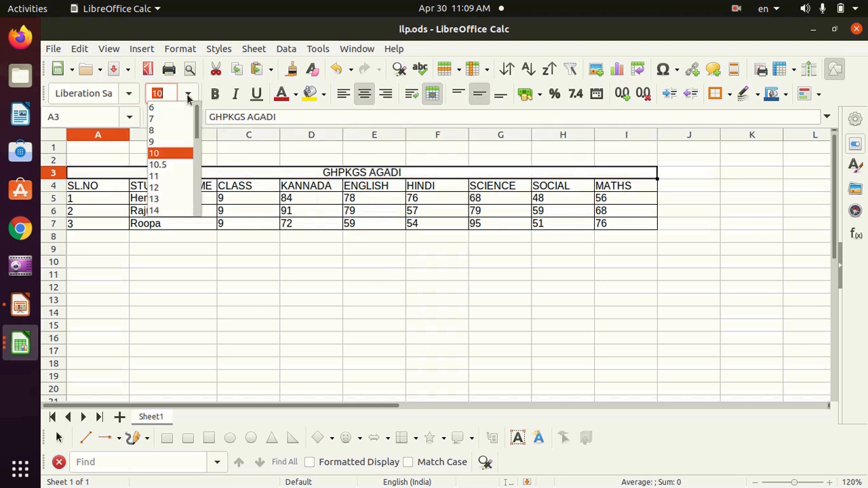
click(173, 213)
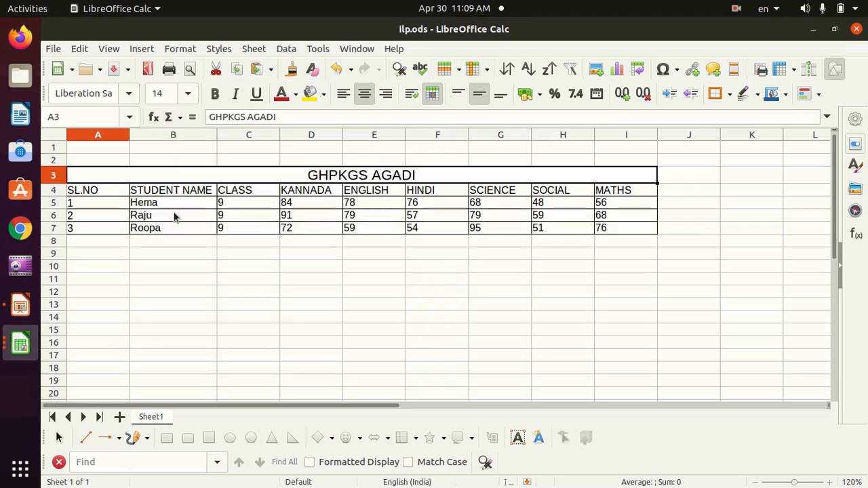
click(215, 95)
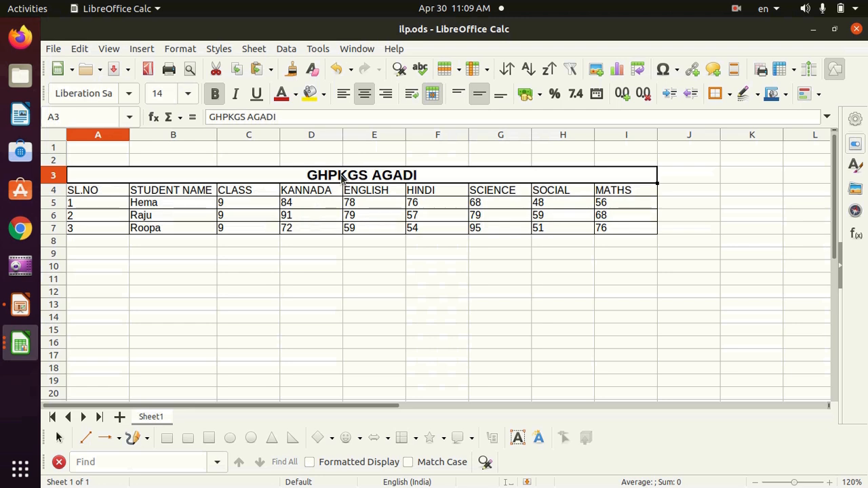
click(234, 97)
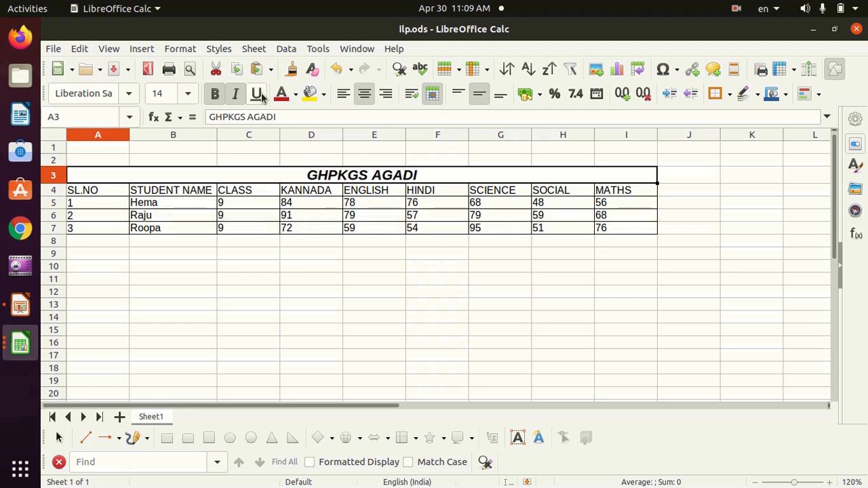
click(258, 95)
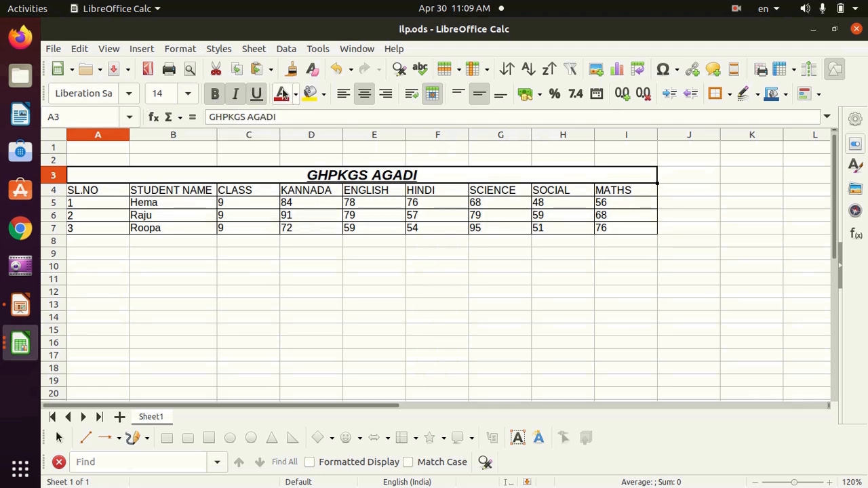
click(281, 94)
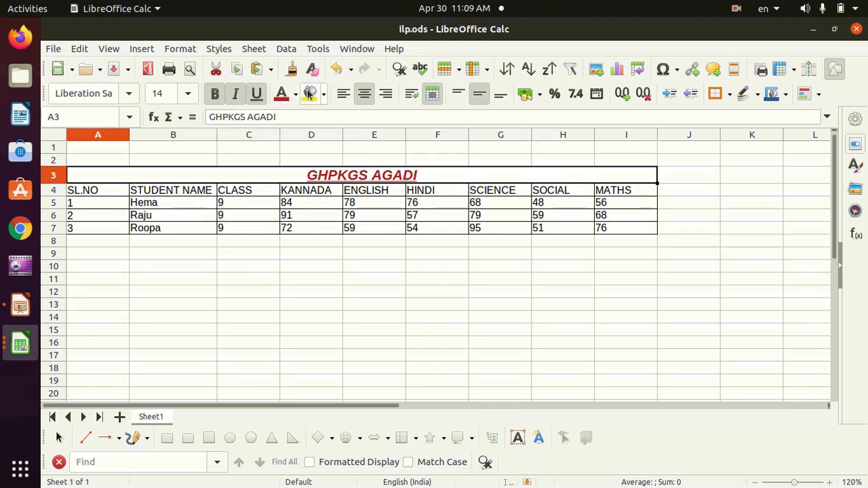
click(309, 93)
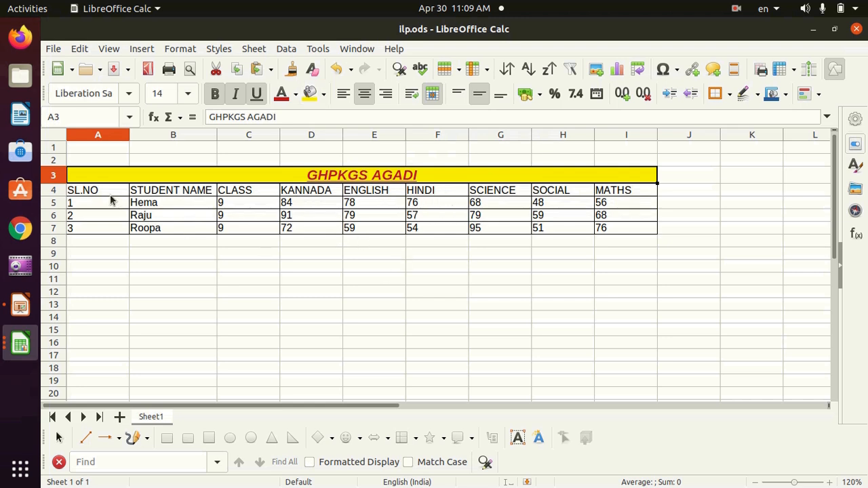
Format the header row A4 to I4 with bold blue text on a light red background
drag(108, 191, 616, 190)
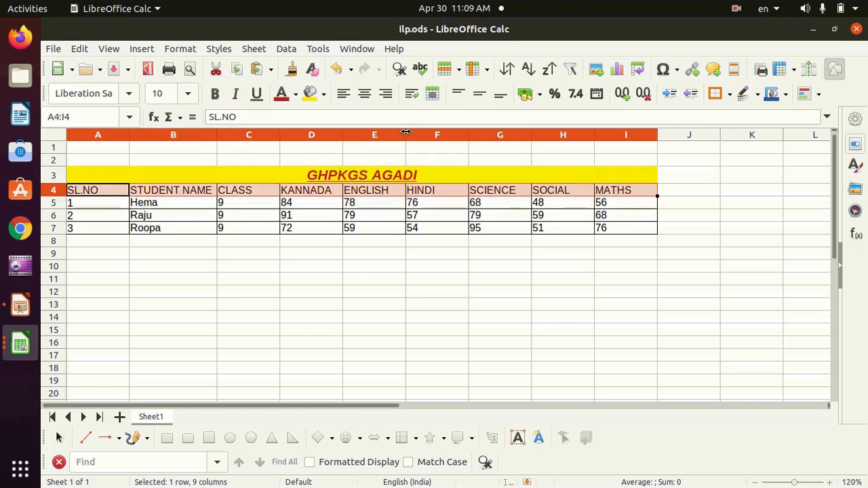
click(215, 94)
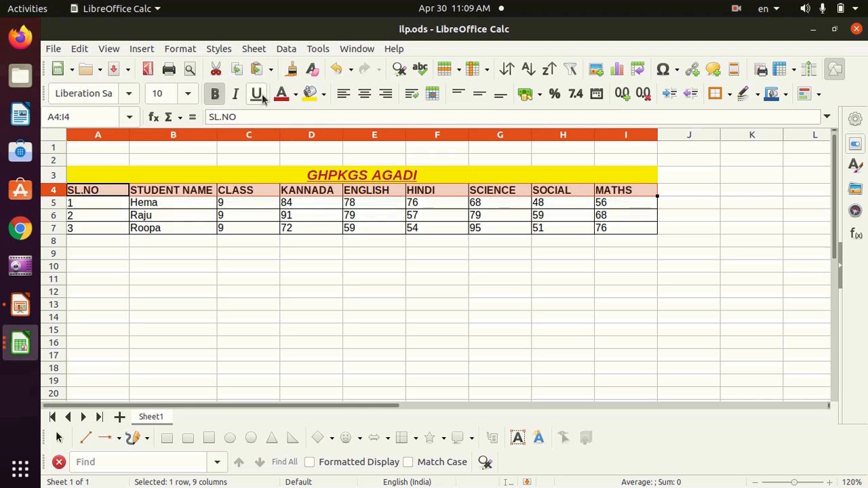
click(296, 95)
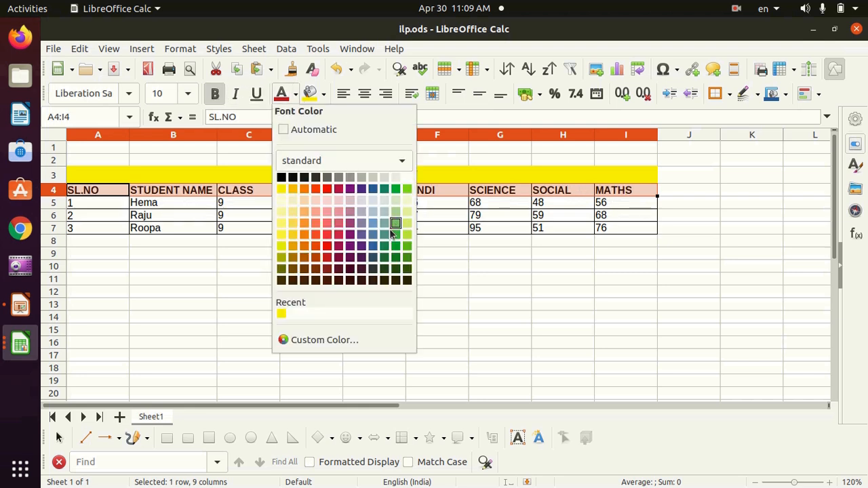
click(373, 246)
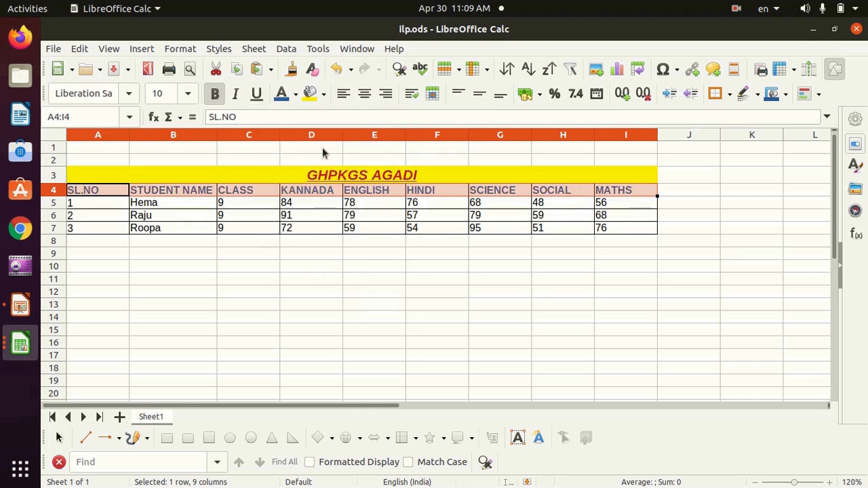
click(323, 95)
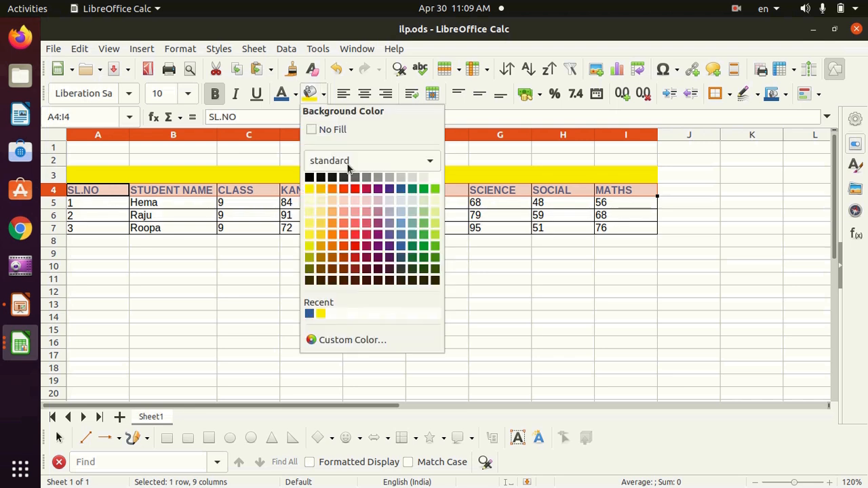
click(354, 213)
click(277, 291)
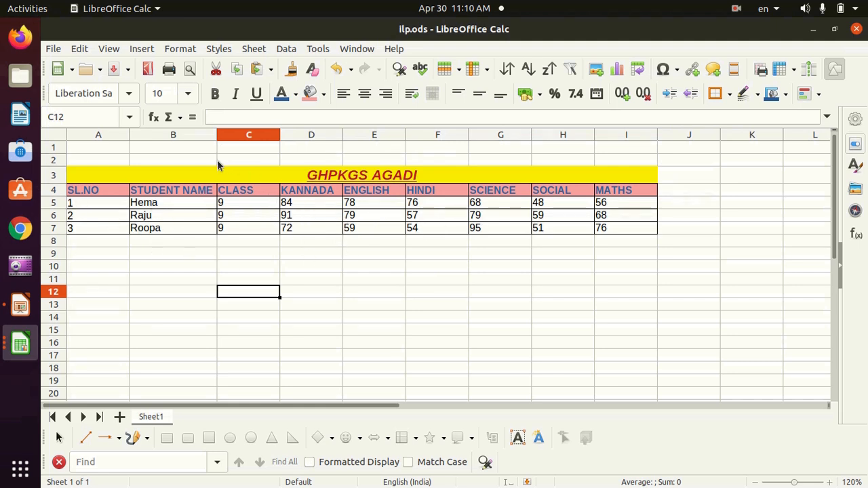
Try left and right alignment on the whole table A3 to I7, and finally center its contents horizontally
drag(190, 175, 211, 231)
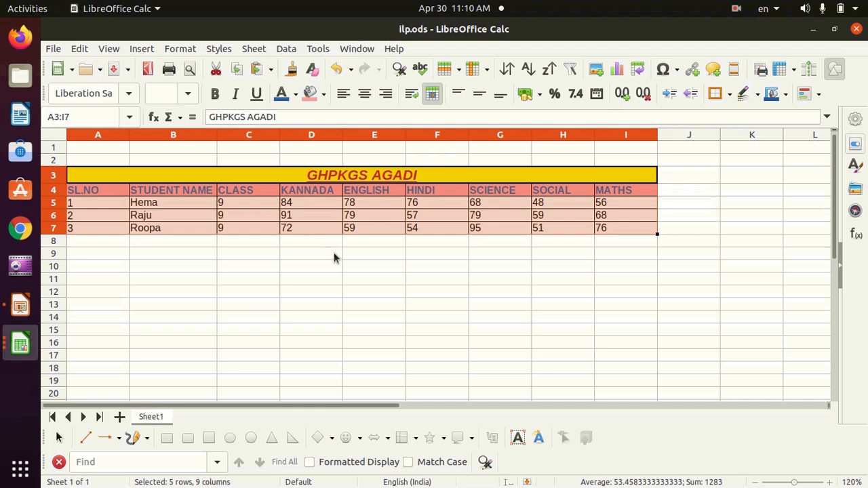
click(344, 95)
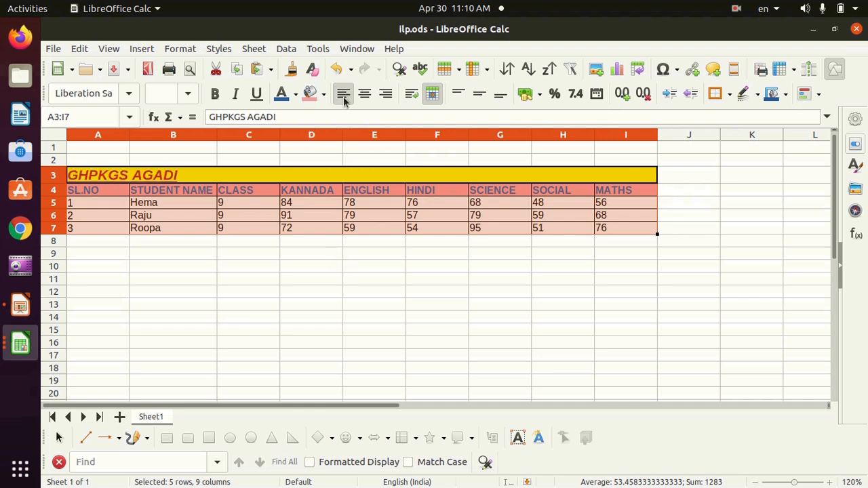
click(385, 94)
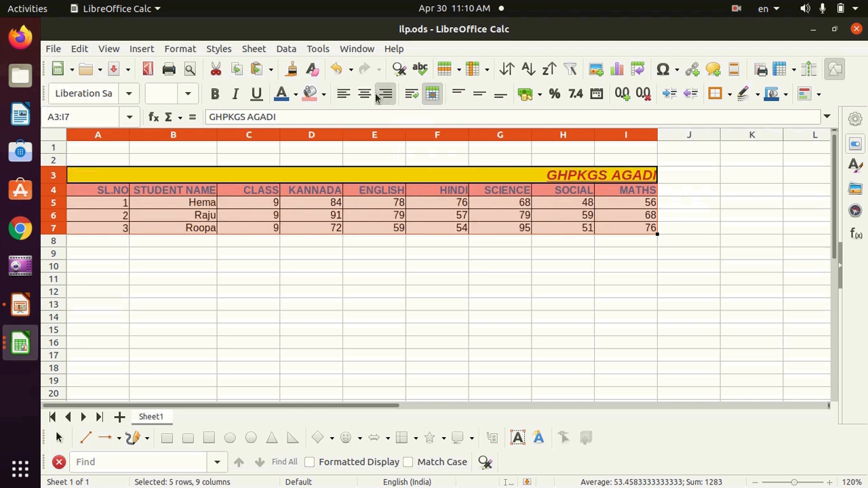
click(365, 96)
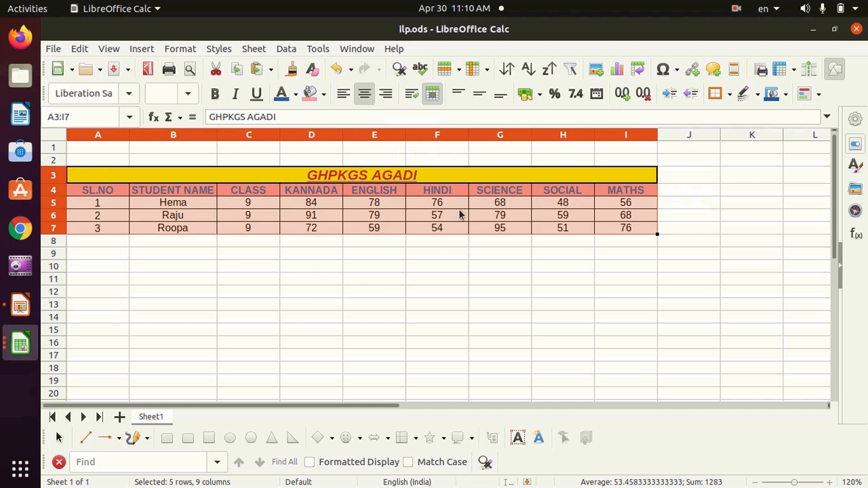
Apply borders on all sides and inner lines to the merged heading cell in row 3
click(448, 177)
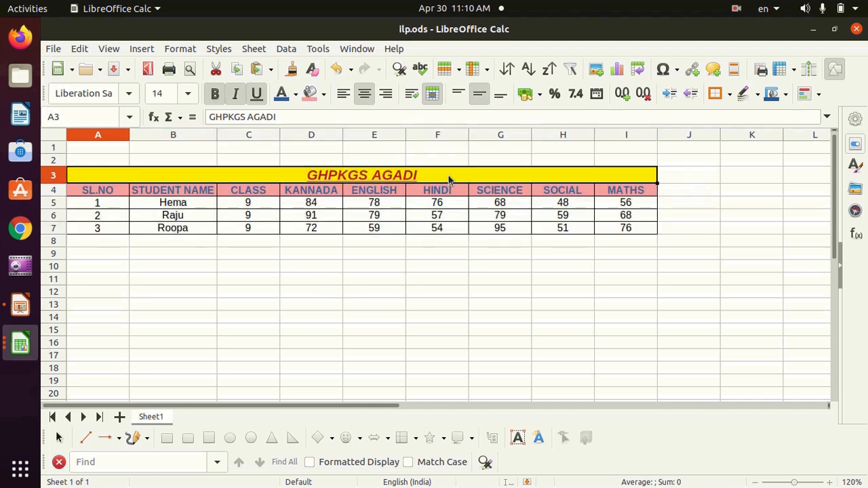
click(729, 95)
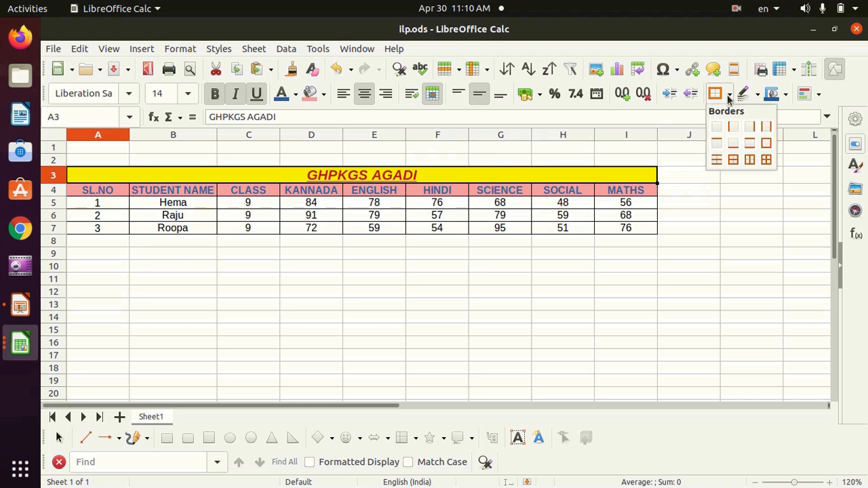
click(767, 160)
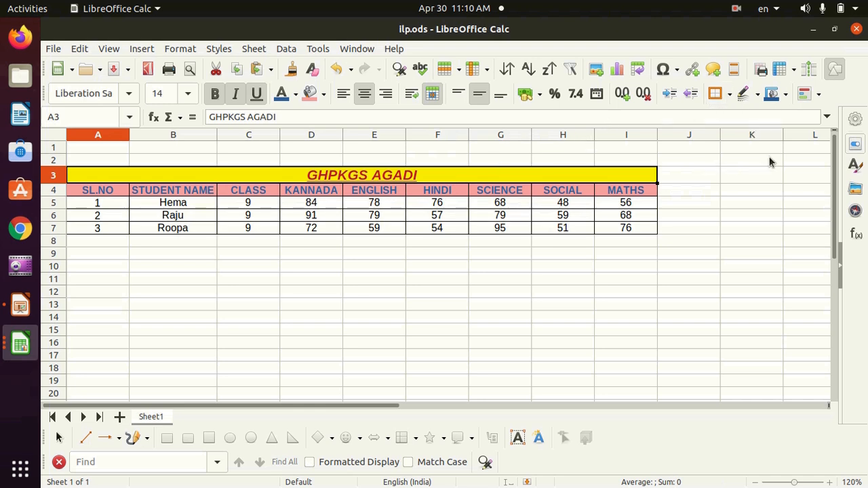
click(450, 303)
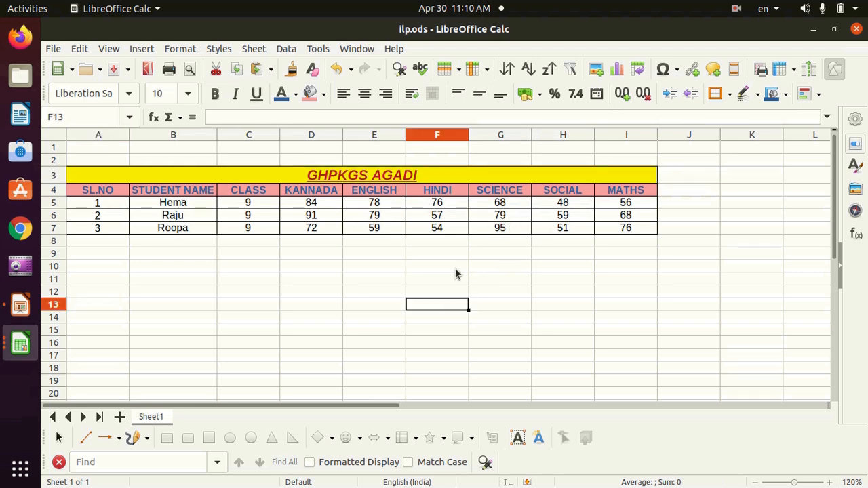
Change the second student's SCIENCE mark in cell G6 to 83
click(508, 215)
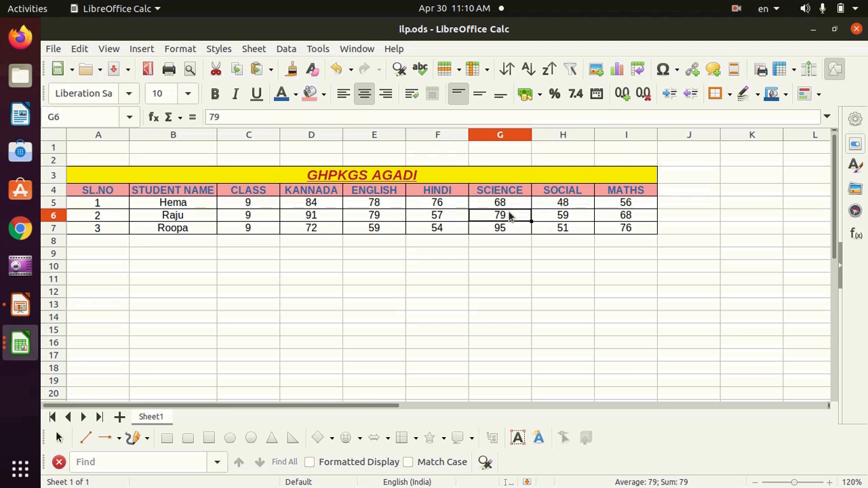
double_click(510, 215)
key(BackSpace)
key(BackSpace)
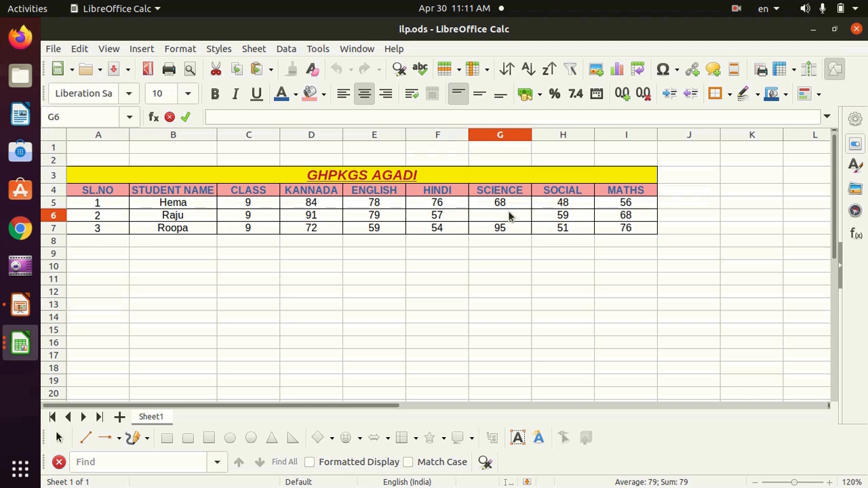
text(83)
Replace the third student's name in cell B7 with the corrected student name
click(201, 235)
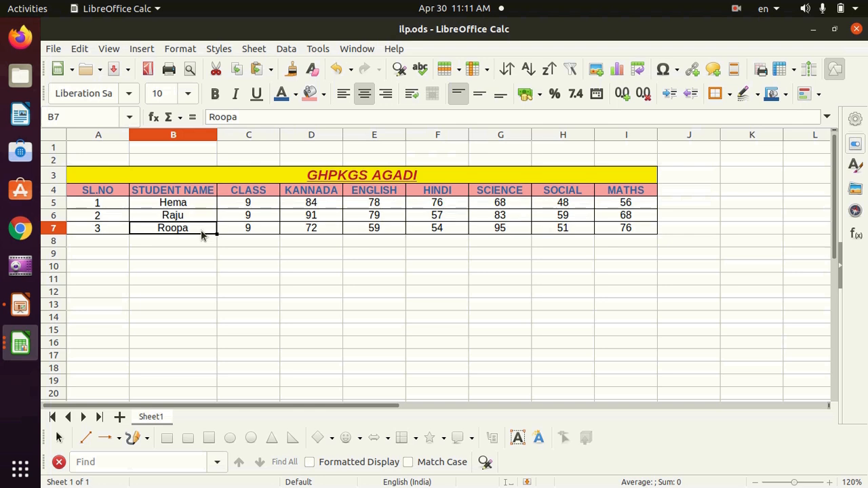
double_click(198, 228)
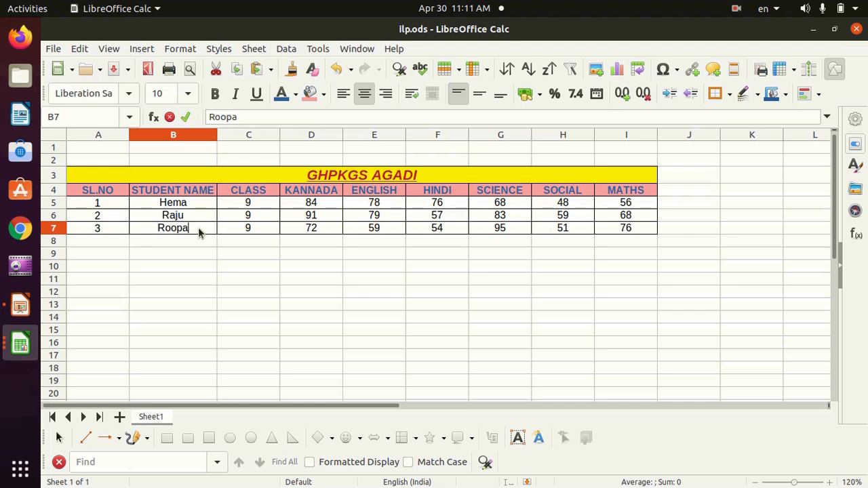
key(BackSpace)
key(BackSpace)
key(BackSpace)
key(BackSpace)
key(BackSpace)
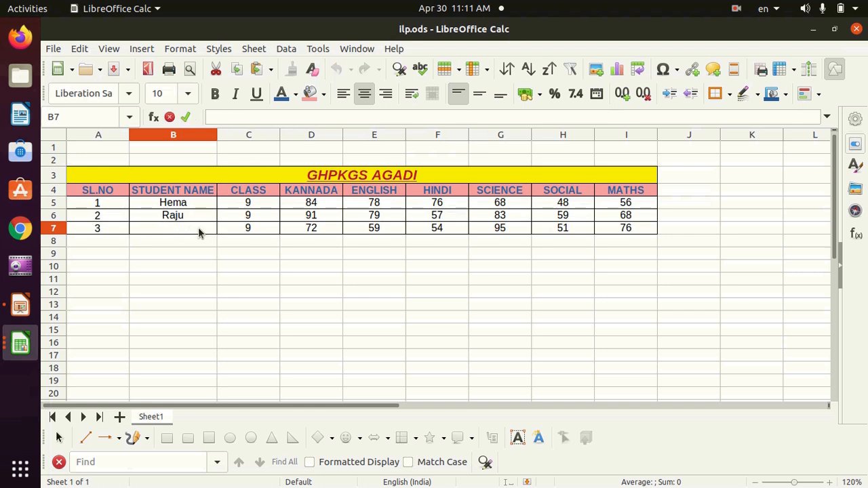
text(Roopak)
click(200, 282)
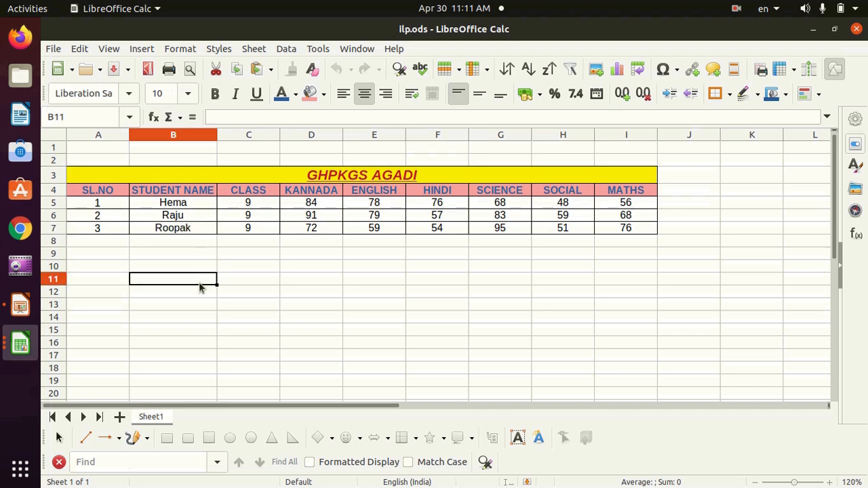